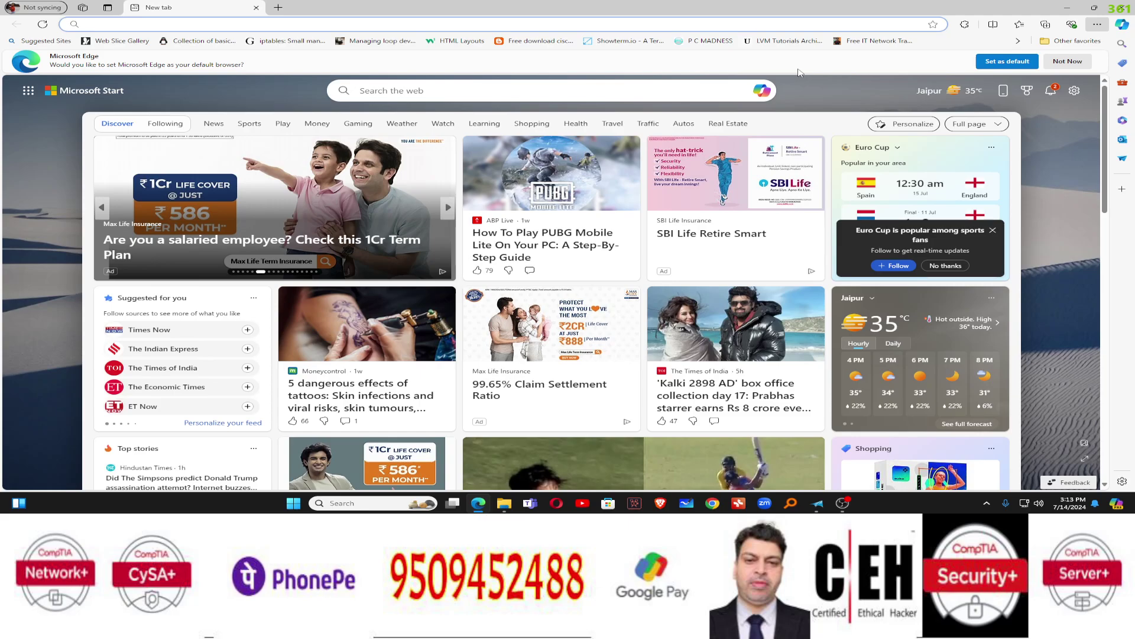
Search Bing for 'date' from the Edge start page to show today's date, 14 July 2024
{"action": "left_click", "coordinate": [676, 89]}
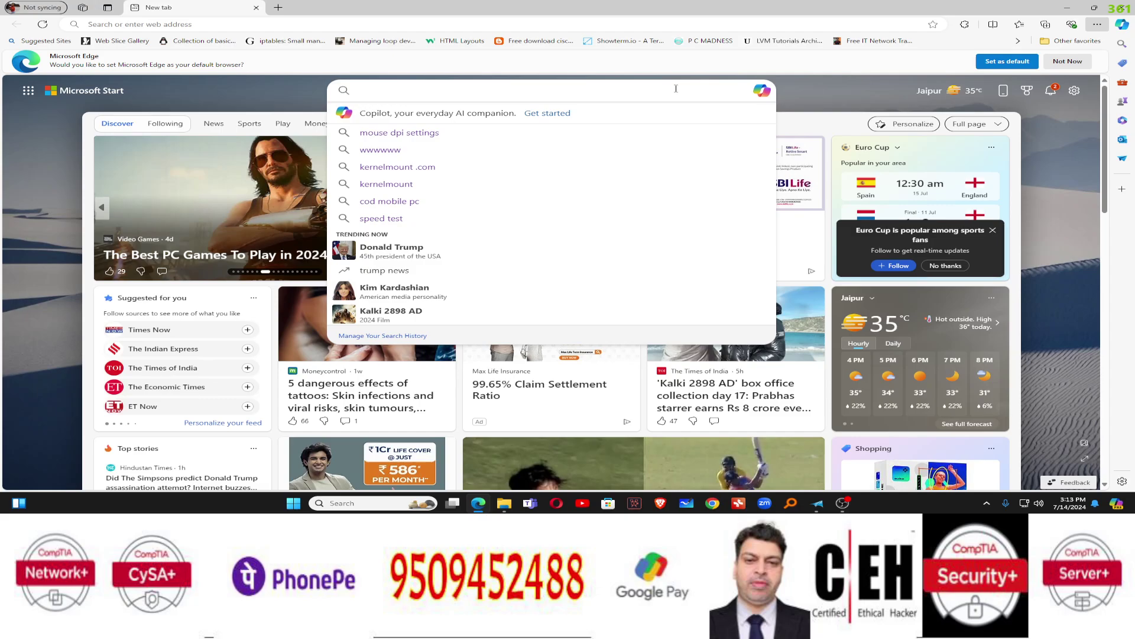
{"action": "type", "text": "d"}
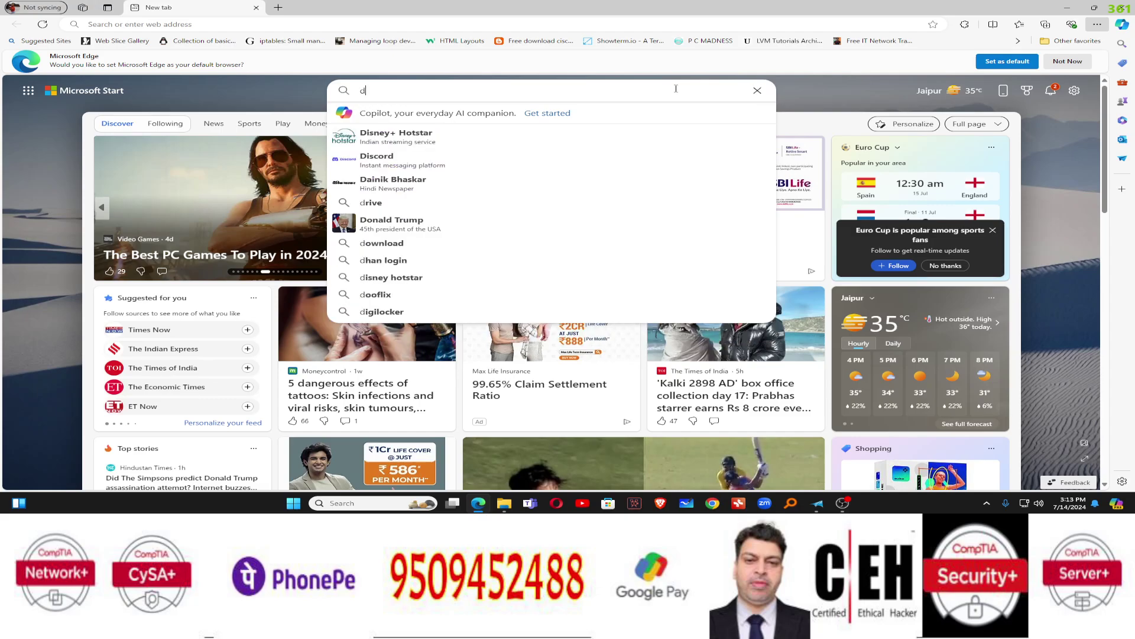
{"action": "type", "text": "ate"}
{"action": "key", "text": "Return"}
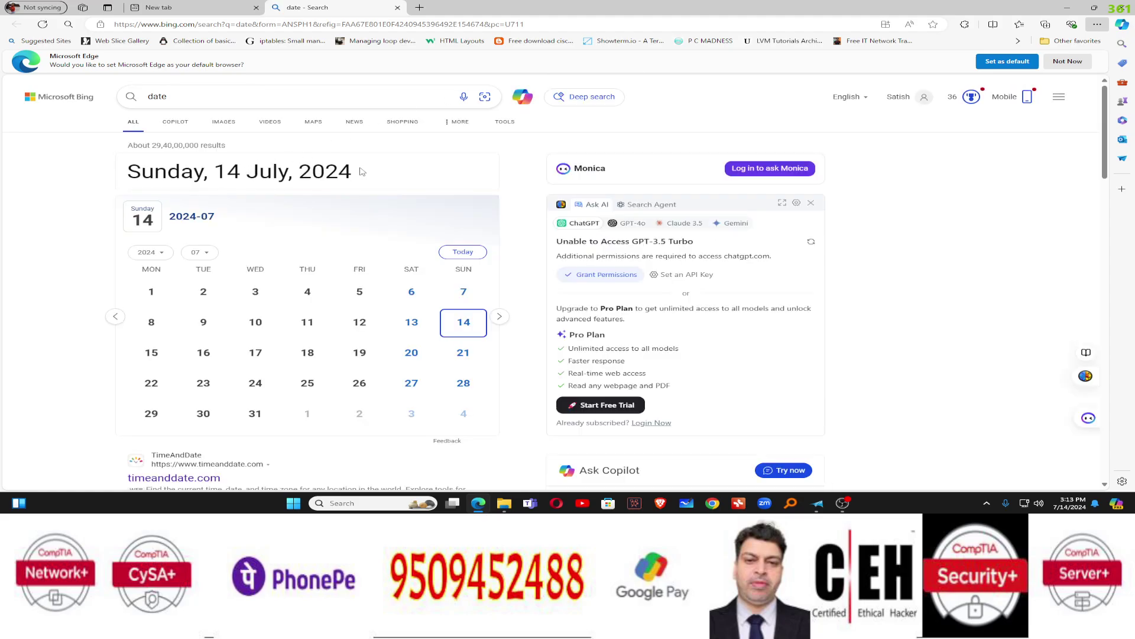
Minimize Edge and launch Command Prompt from the Start search
{"action": "left_click", "coordinate": [1071, 9]}
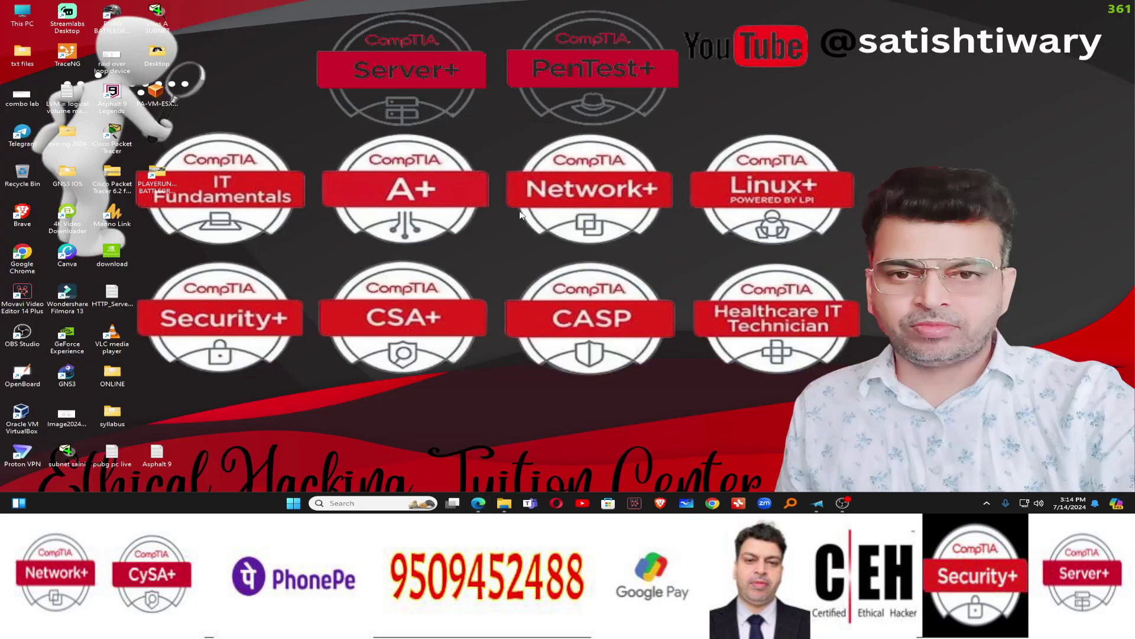
{"action": "key", "text": "super"}
{"action": "type", "text": "cmd"}
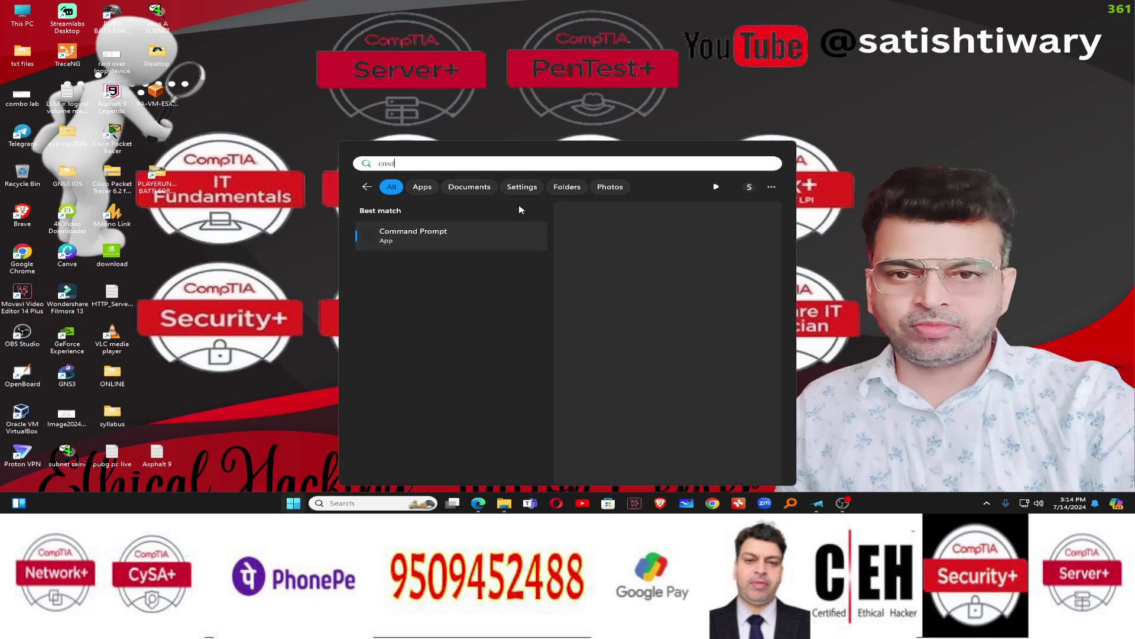
{"action": "key", "text": "Return"}
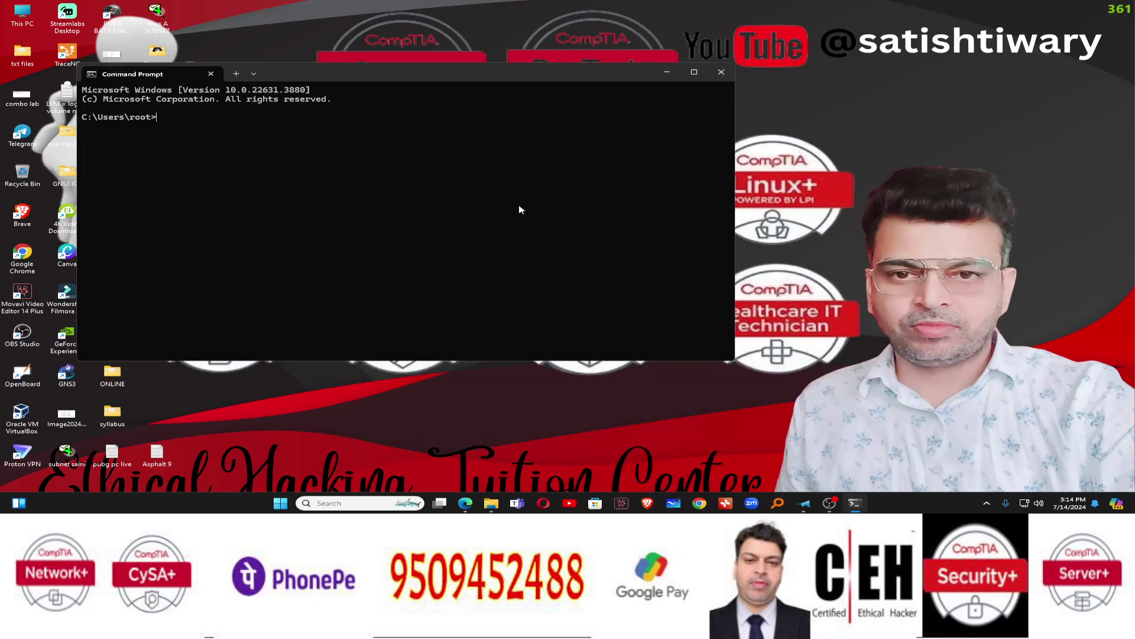
Run ipconfig, note the default gateway 192.168.29.1, then close Command Prompt
{"action": "type", "text": "ipconfig"}
{"action": "key", "text": "Return"}
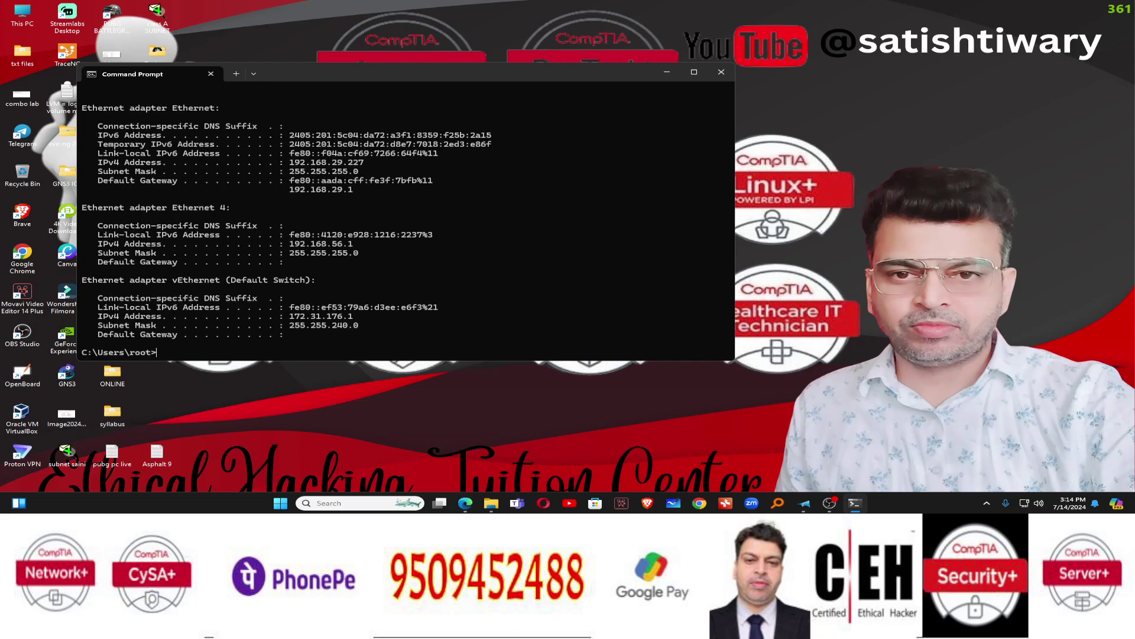
{"action": "left_click_drag", "start_coordinate": [368, 191], "coordinate": [295, 196]}
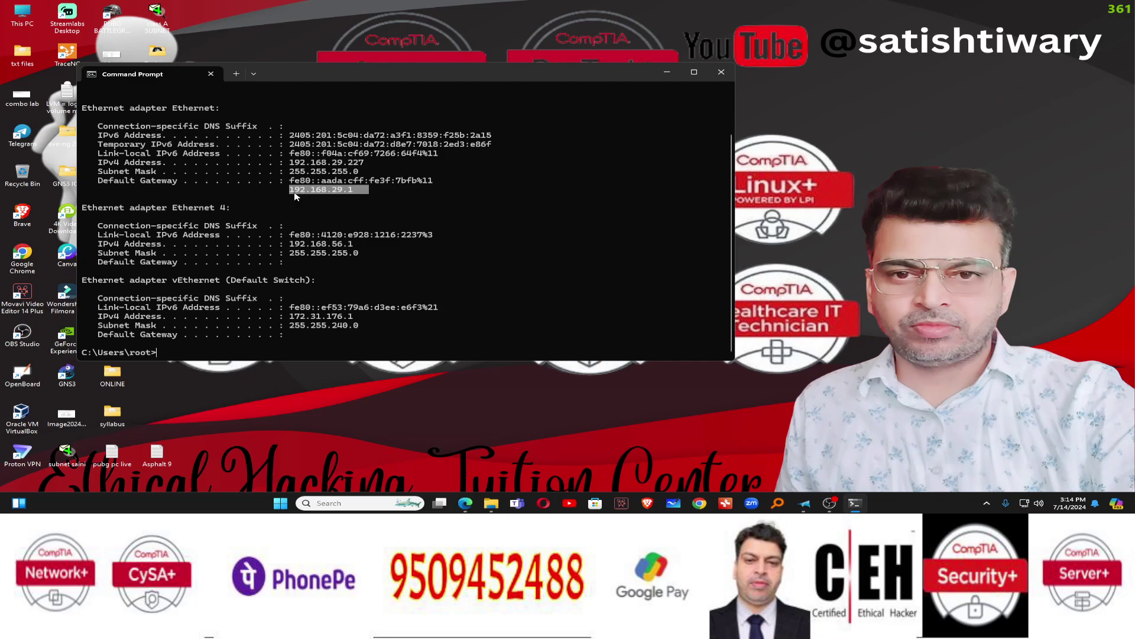
{"action": "left_click", "coordinate": [315, 194]}
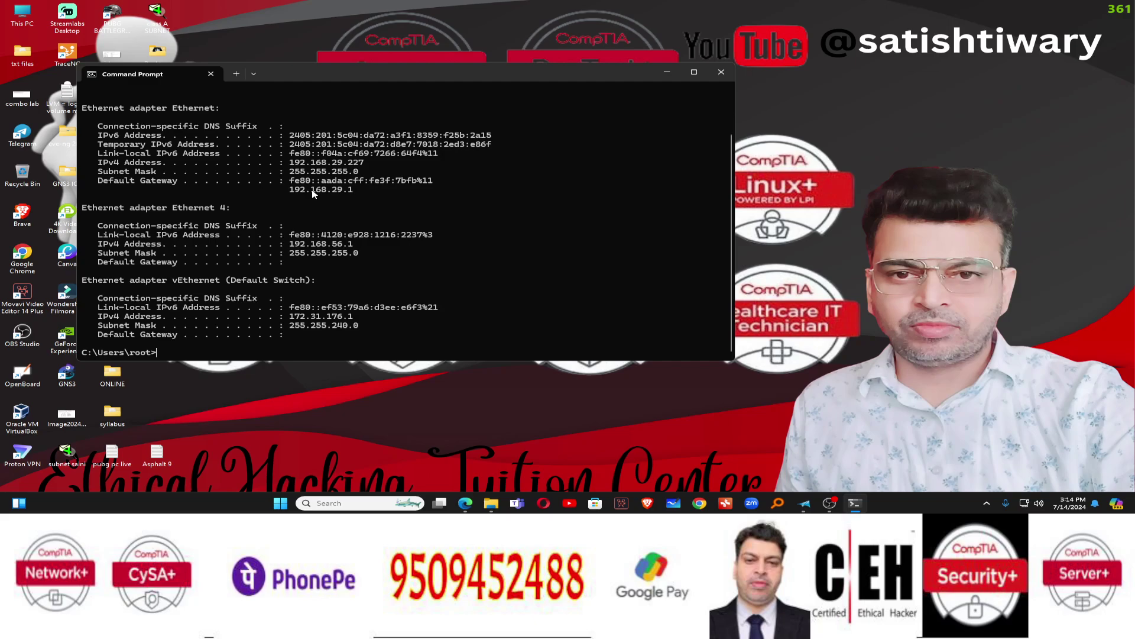
{"action": "left_click", "coordinate": [721, 74]}
Return to Edge and load the gateway address 192.168.29.1 in a new tab
{"action": "left_click", "coordinate": [482, 502]}
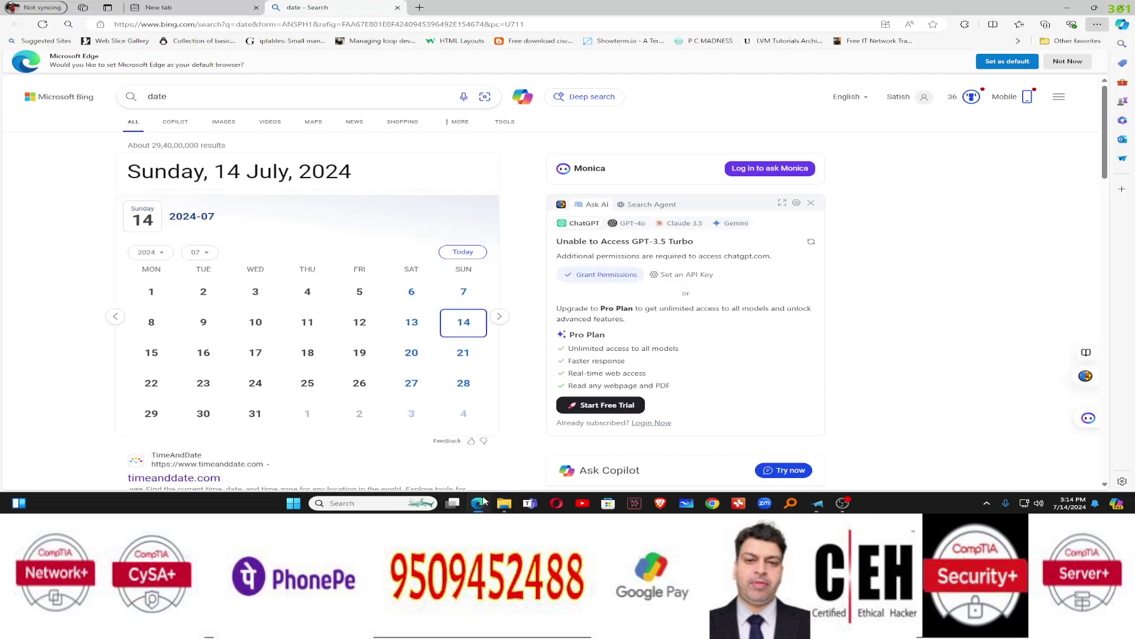
{"action": "left_click", "coordinate": [419, 8]}
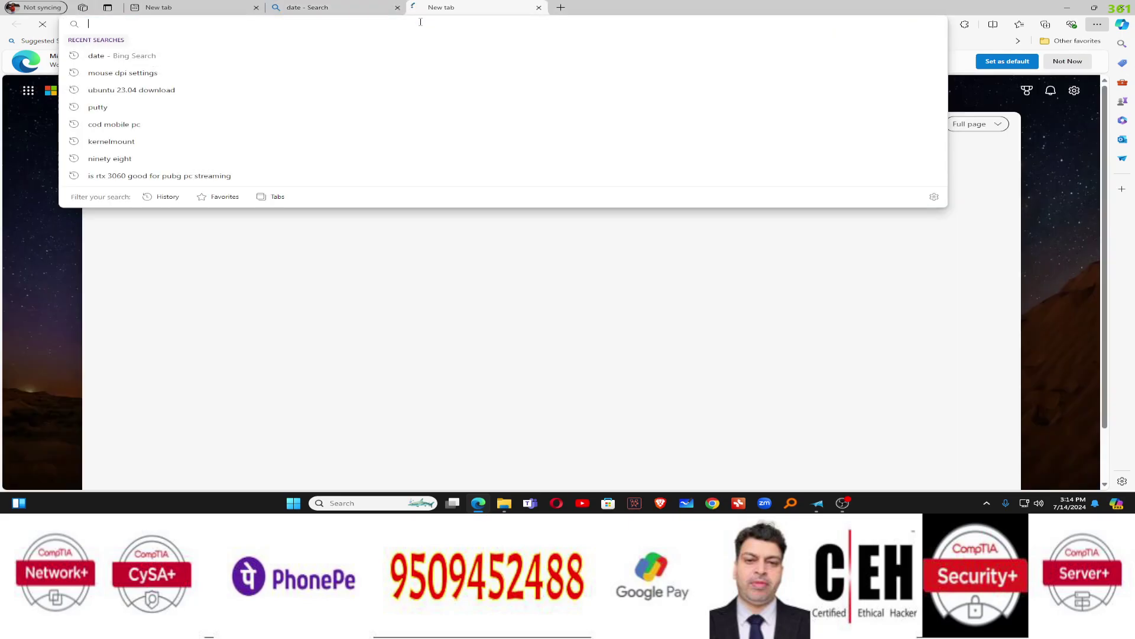
{"action": "type", "text": "192"}
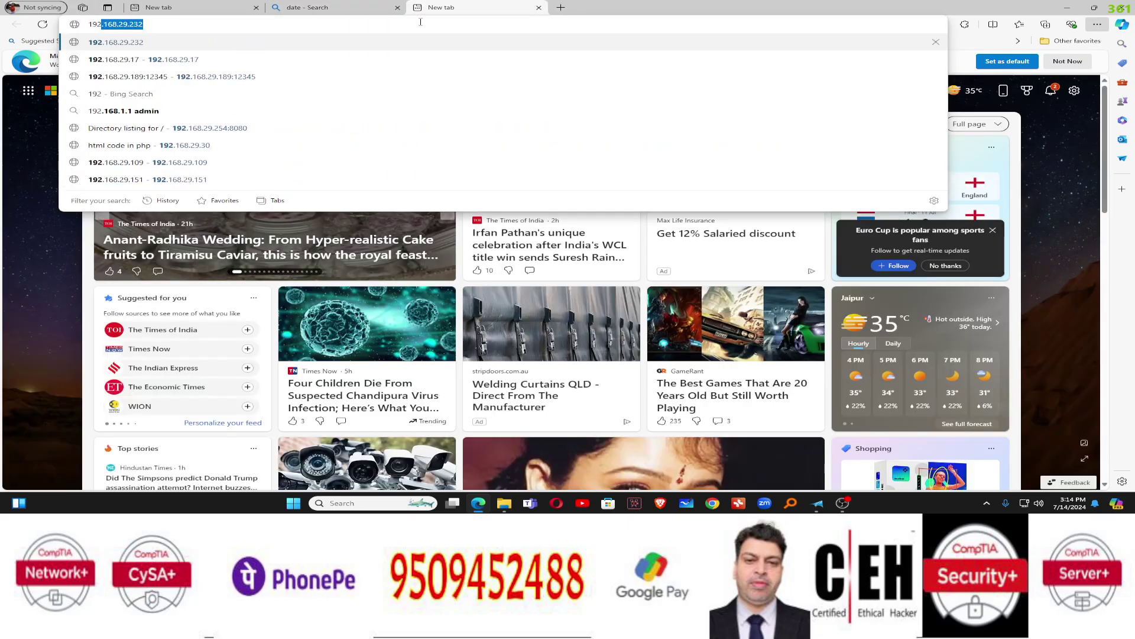
{"action": "type", "text": ".168.29.1"}
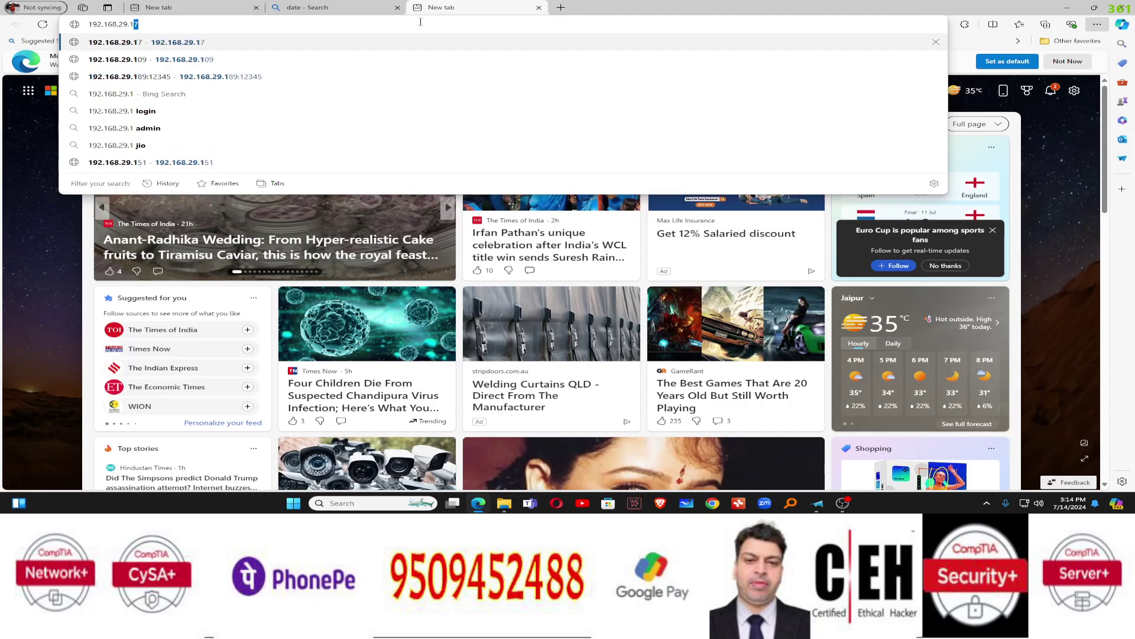
{"action": "key", "text": "Delete"}
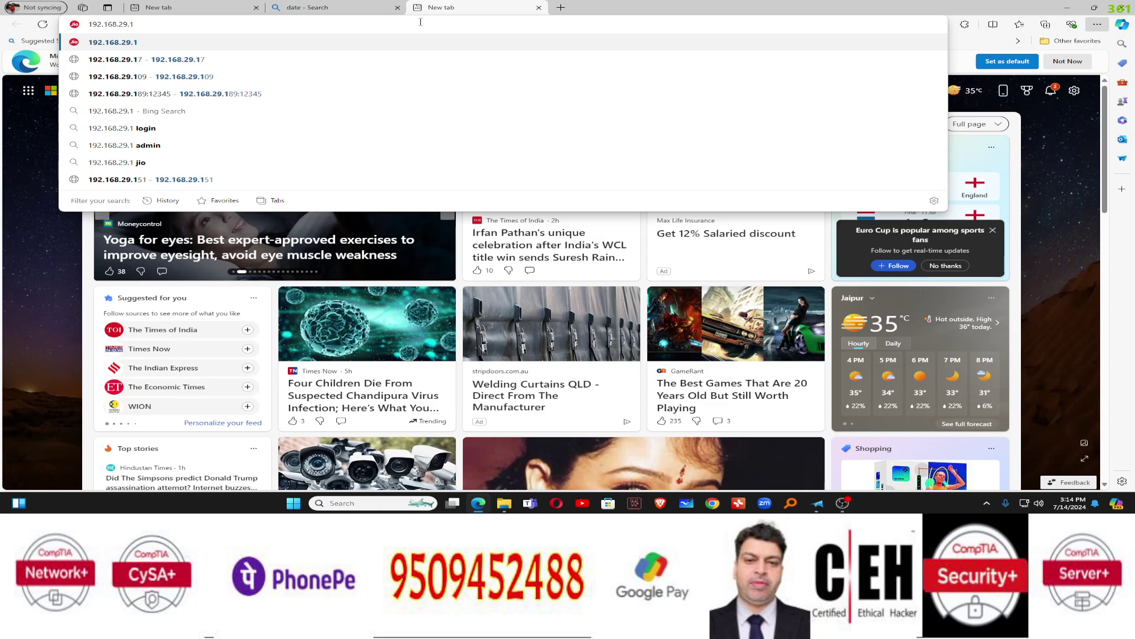
{"action": "key", "text": "Return"}
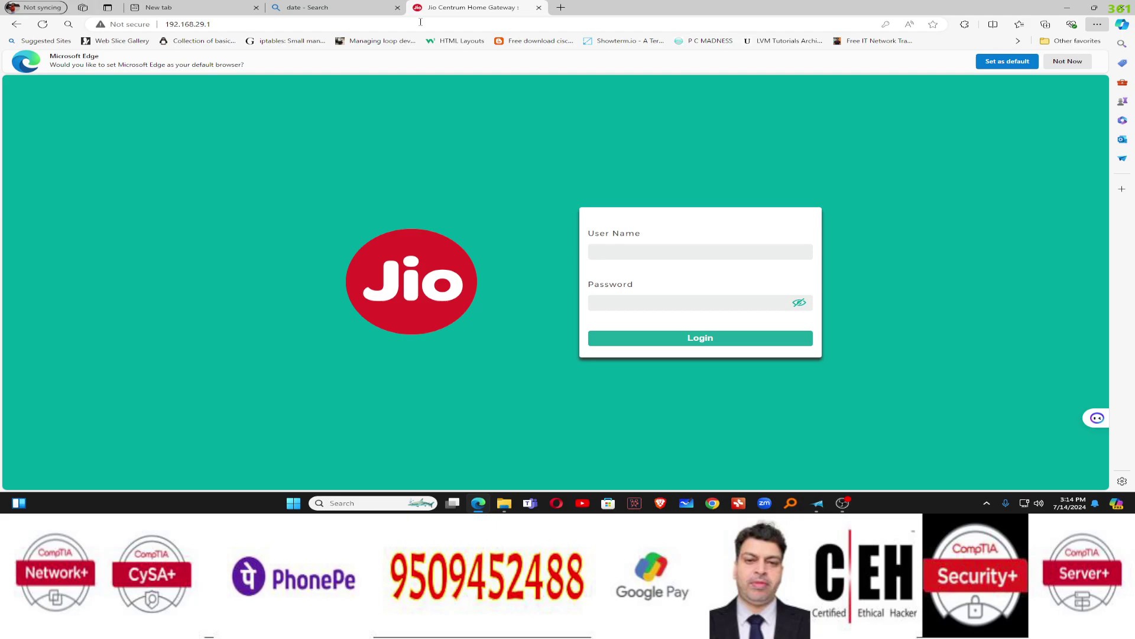
Enter the admin username and the admin password, revealing it to check
{"action": "left_click", "coordinate": [609, 253]}
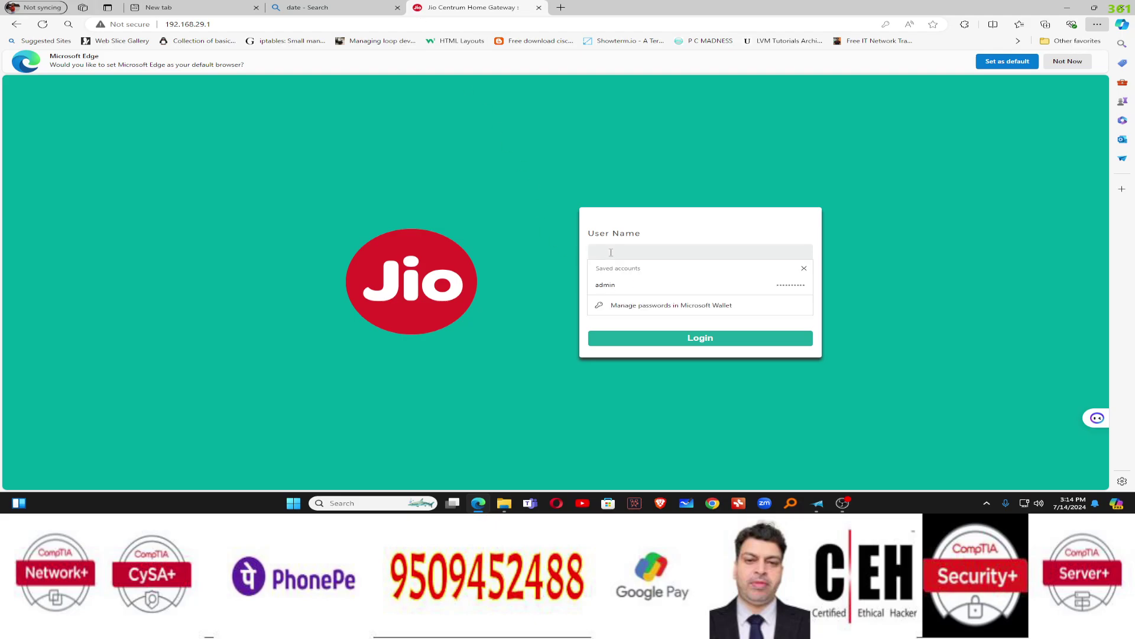
{"action": "type", "text": "admin"}
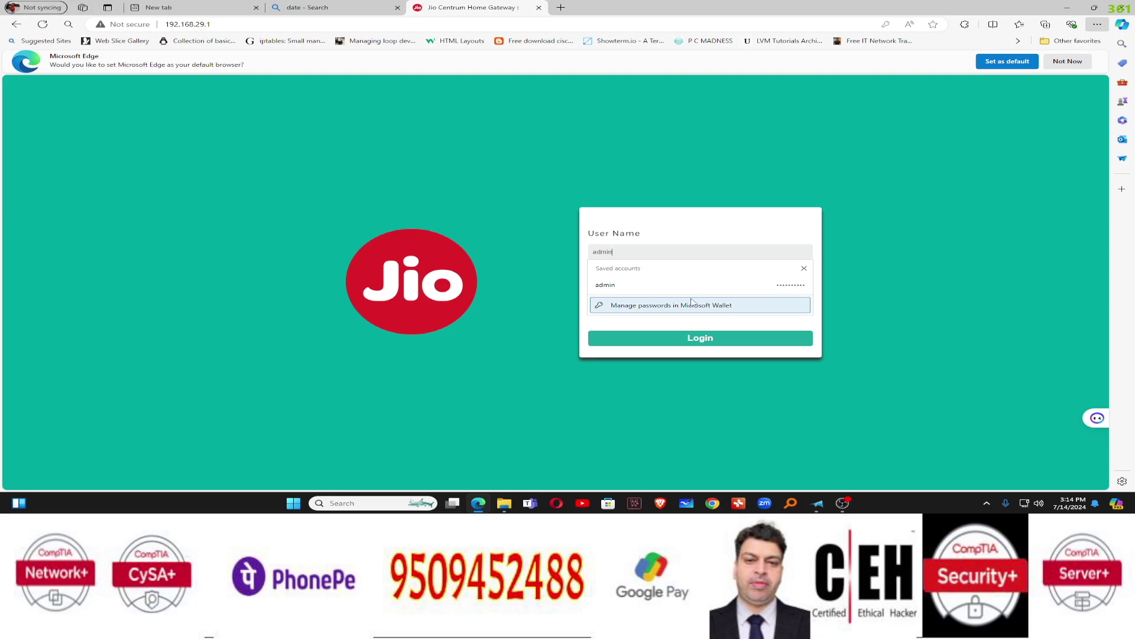
{"action": "left_click", "coordinate": [558, 304]}
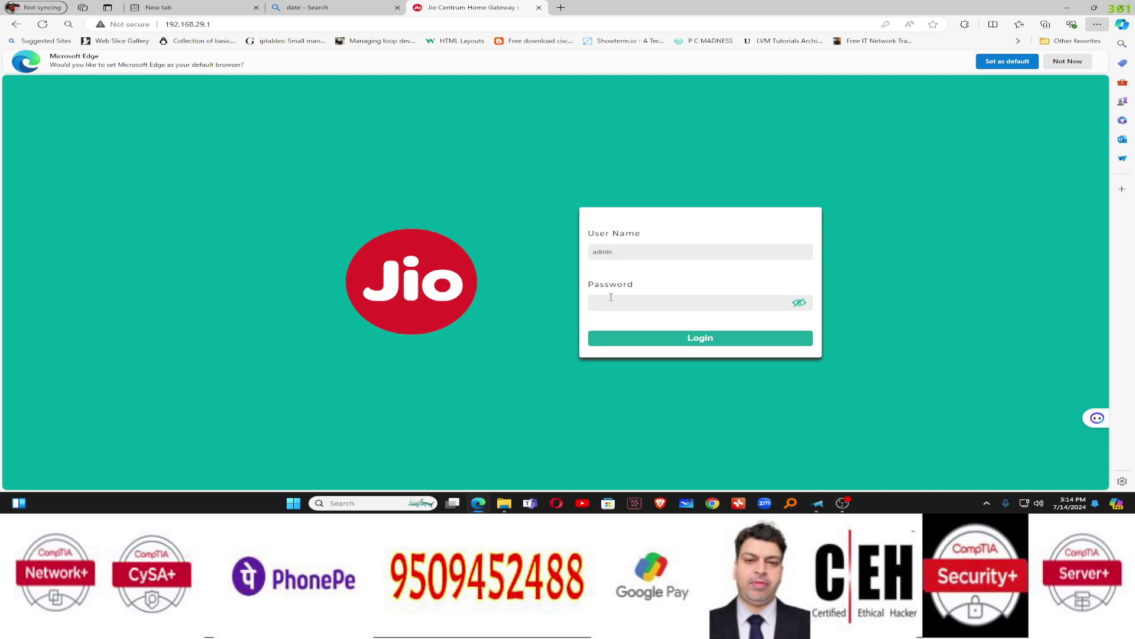
{"action": "left_click", "coordinate": [619, 304]}
{"action": "type", "text": "J"}
{"action": "left_click", "coordinate": [783, 305]}
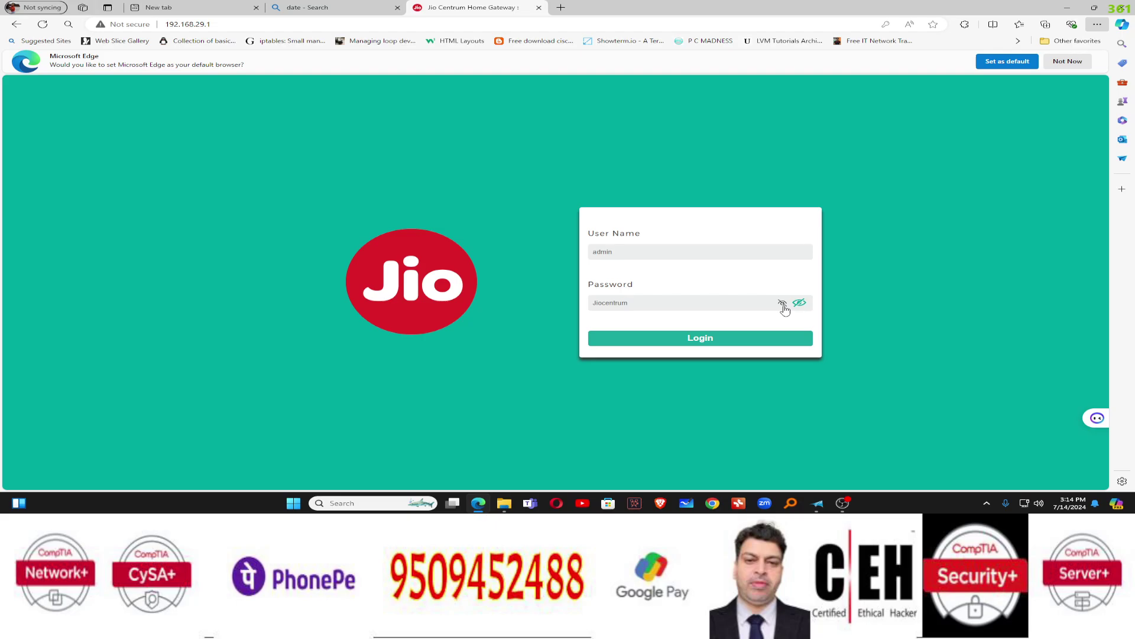
Clear and retype the mistyped password, verify it, and log in to the router
{"action": "double_click", "coordinate": [599, 303]}
{"action": "type", "text": "J"}
{"action": "key", "text": "BackSpace"}
{"action": "type", "text": "J"}
{"action": "left_click", "coordinate": [783, 305]}
{"action": "key", "text": "ctrl+a"}
{"action": "key", "text": "BackSpace"}
{"action": "type", "text": "i"}
{"action": "left_click", "coordinate": [782, 303]}
{"action": "left_click", "coordinate": [712, 339]}
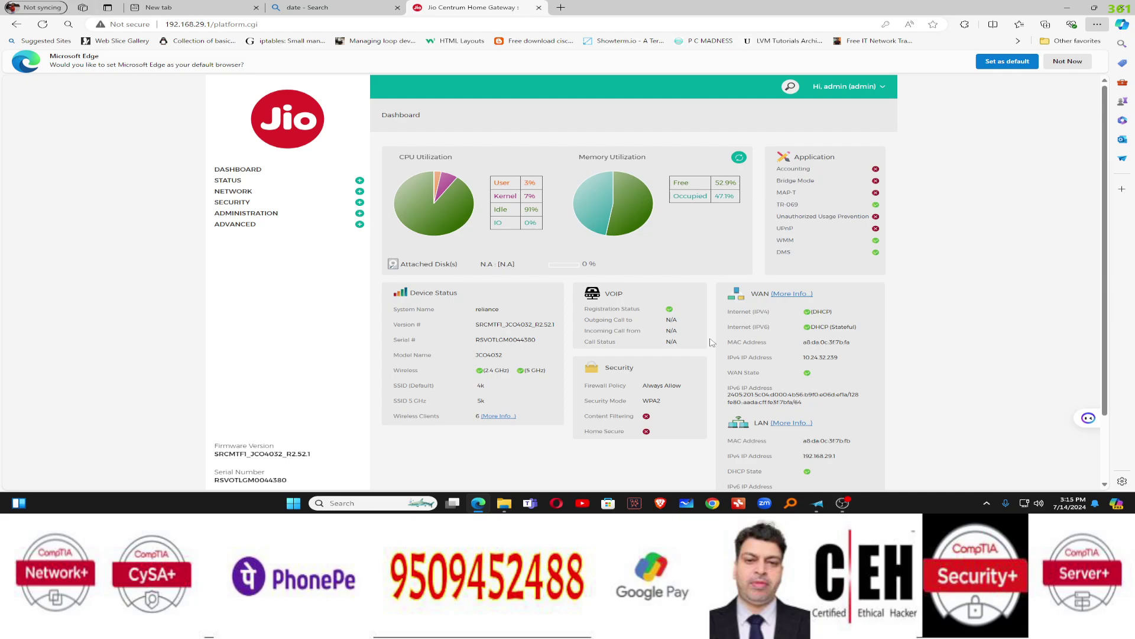
Scroll through the dashboard and dismiss Edge's default-browser prompt with Not Now
{"action": "scroll", "coordinate": [712, 381], "scroll_direction": "down", "scroll_amount": 2}
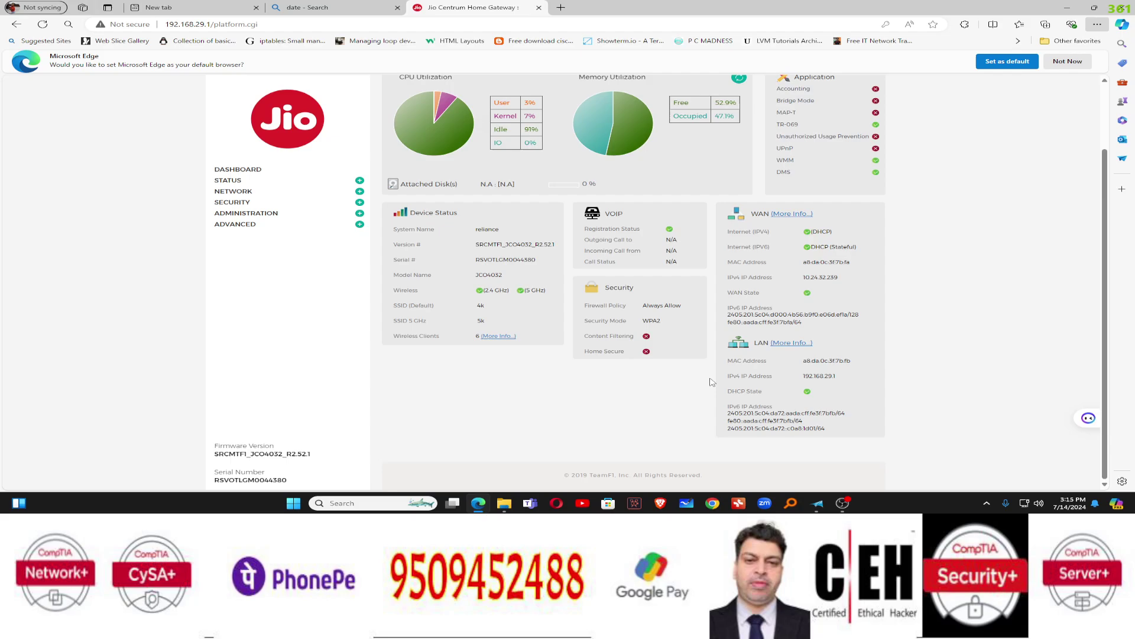
{"action": "scroll", "coordinate": [712, 381], "scroll_direction": "up", "scroll_amount": 2}
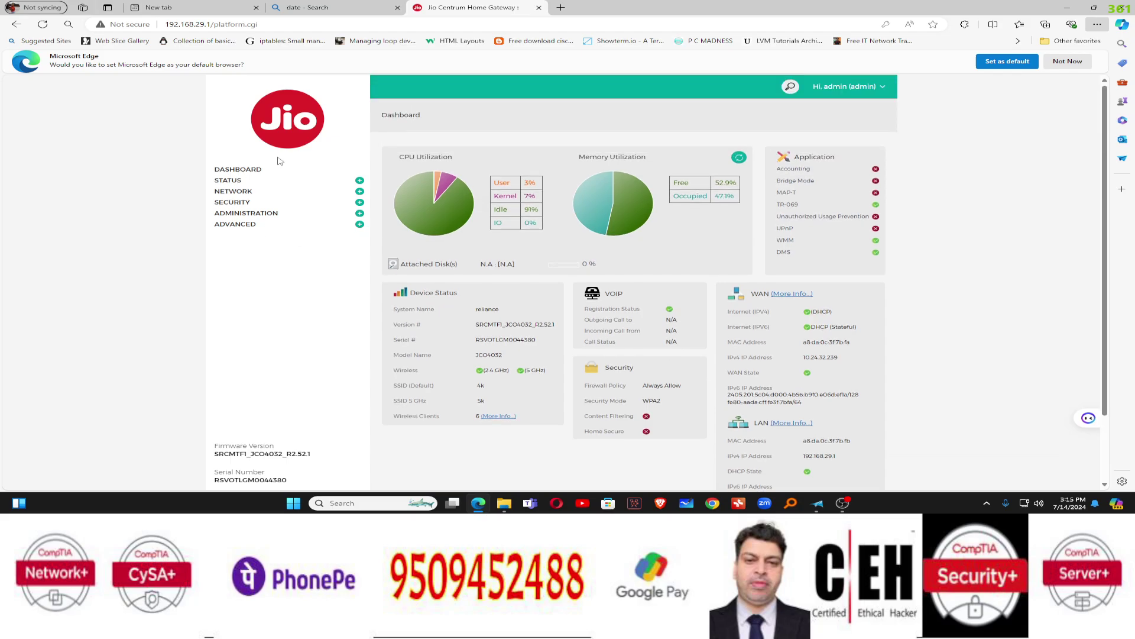
{"action": "scroll", "coordinate": [633, 319], "scroll_direction": "down", "scroll_amount": 2}
{"action": "scroll", "coordinate": [679, 323], "scroll_direction": "up", "scroll_amount": 2}
{"action": "left_click", "coordinate": [1068, 61]}
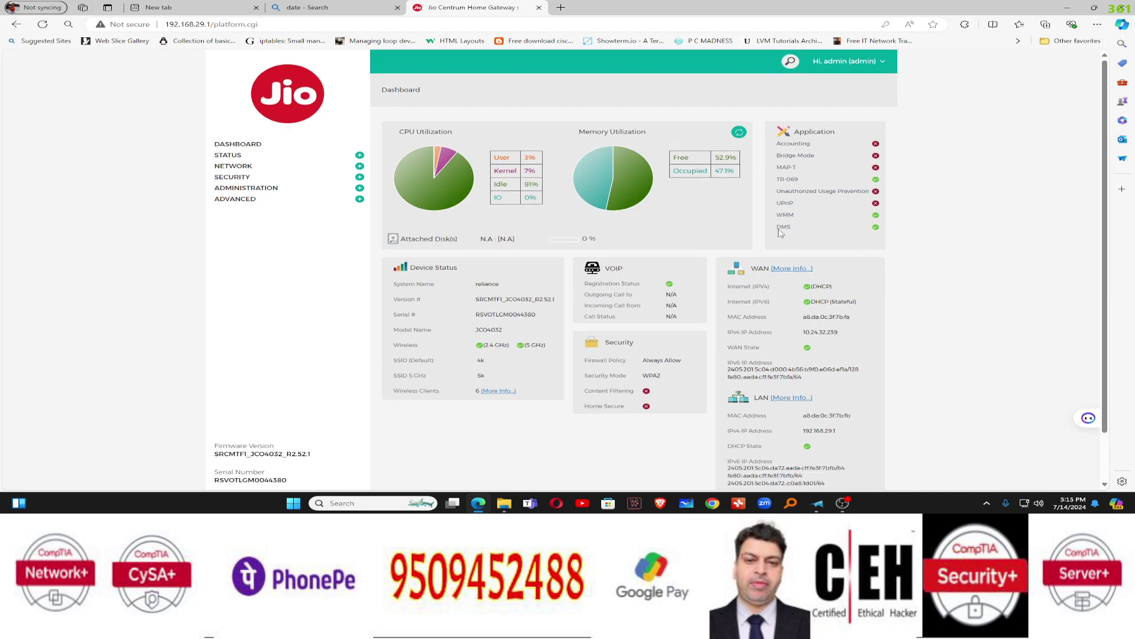
Review the WAN IPv4 address 10.24.32.239 and expand the Status section in the sidebar
{"action": "scroll", "coordinate": [614, 269], "scroll_direction": "down", "scroll_amount": 1}
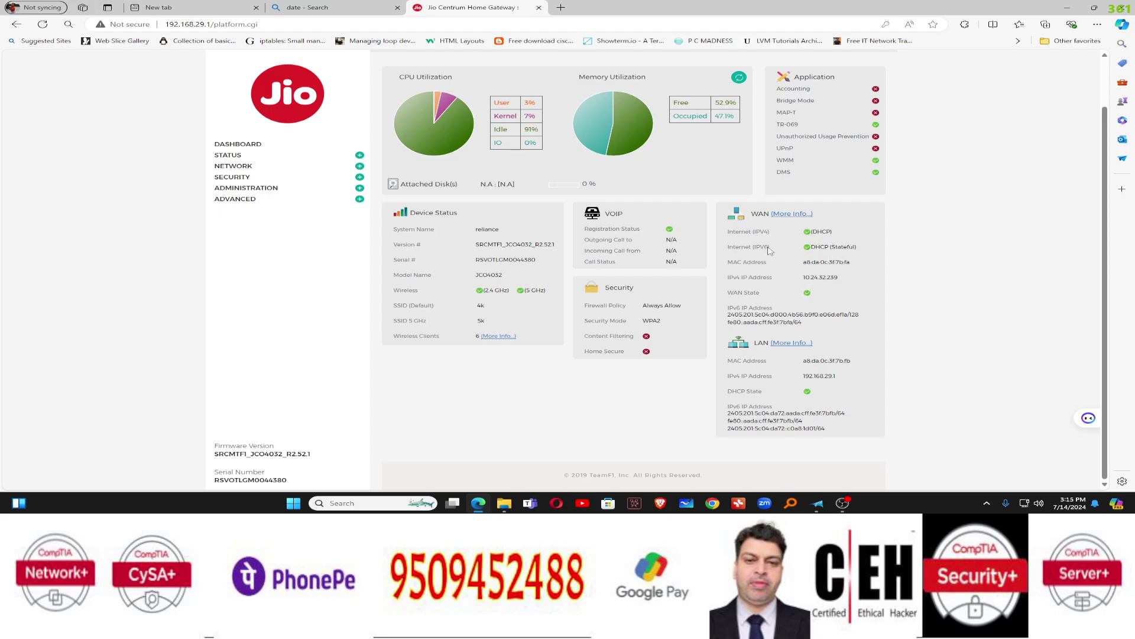
{"action": "left_click_drag", "start_coordinate": [796, 282], "coordinate": [846, 283]}
{"action": "left_click", "coordinate": [987, 329]}
{"action": "left_click", "coordinate": [359, 156]}
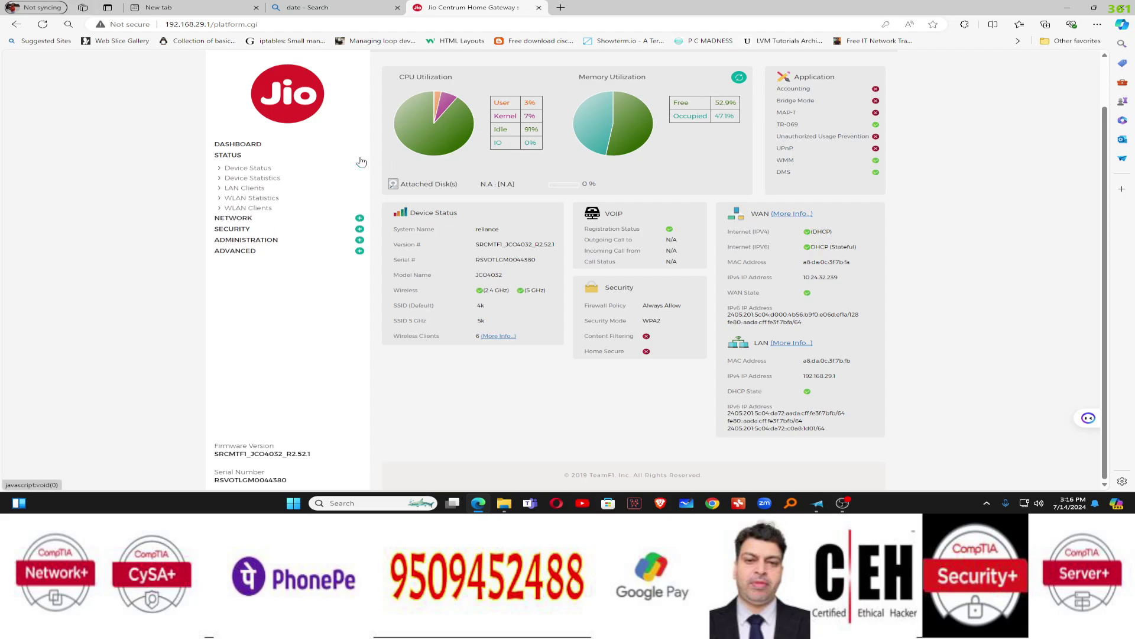
View the LAN and WLAN client lists, then open Network > LAN configuration
{"action": "left_click", "coordinate": [259, 189]}
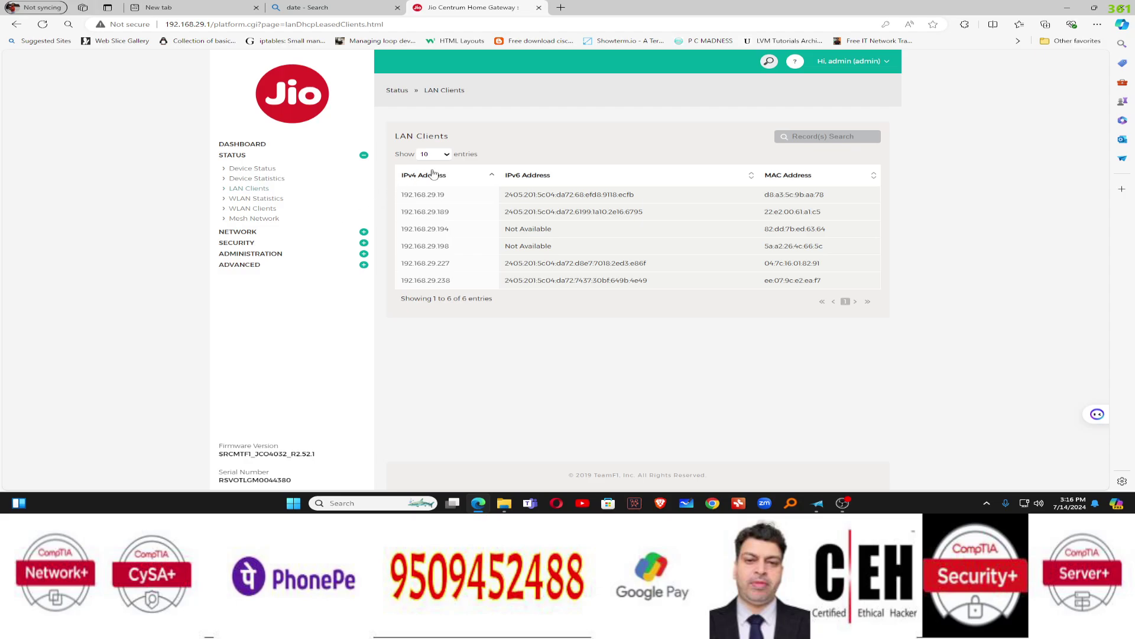
{"action": "left_click", "coordinate": [269, 211]}
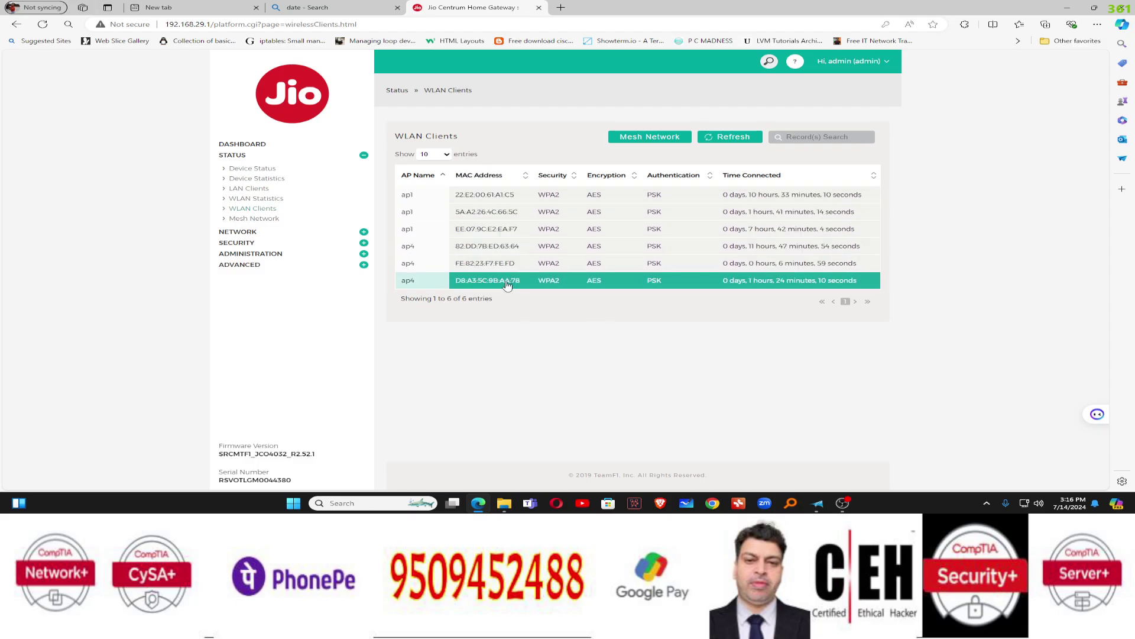
{"action": "left_click", "coordinate": [364, 231]}
{"action": "left_click", "coordinate": [242, 180]}
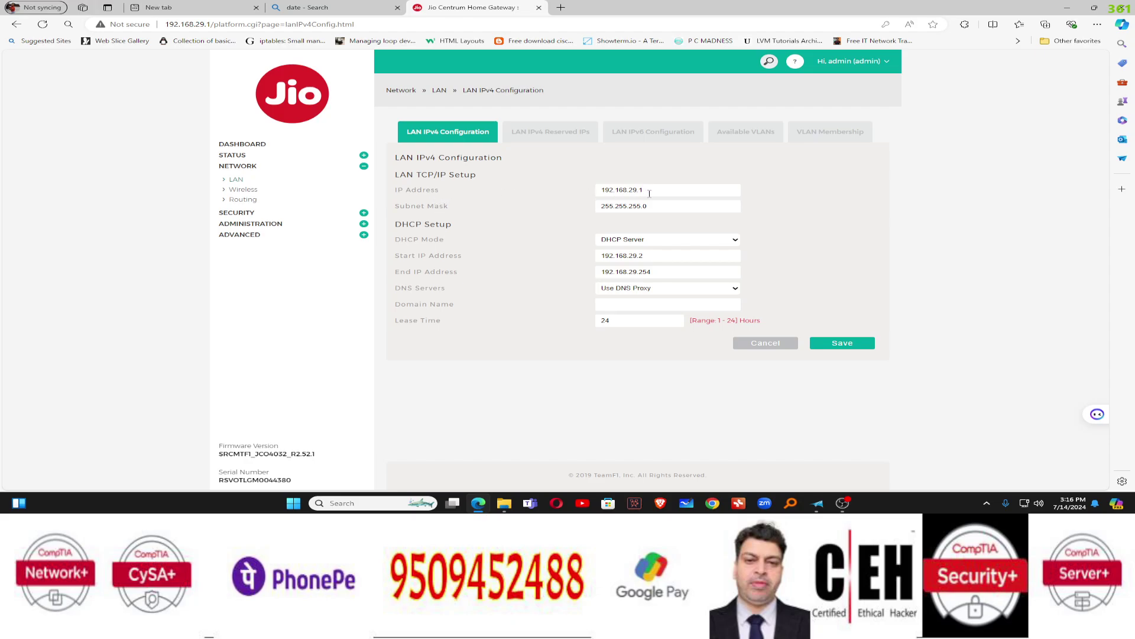
Check LAN IP 192.168.29.1 and DHCP start 192.168.29.2, then open Security > Firewall
{"action": "left_click_drag", "start_coordinate": [641, 191], "coordinate": [586, 192]}
{"action": "left_click", "coordinate": [657, 191]}
{"action": "left_click", "coordinate": [653, 254]}
{"action": "left_click_drag", "start_coordinate": [651, 255], "coordinate": [602, 256]}
{"action": "key", "text": "Right"}
{"action": "left_click", "coordinate": [365, 214]}
{"action": "left_click", "coordinate": [244, 192]}
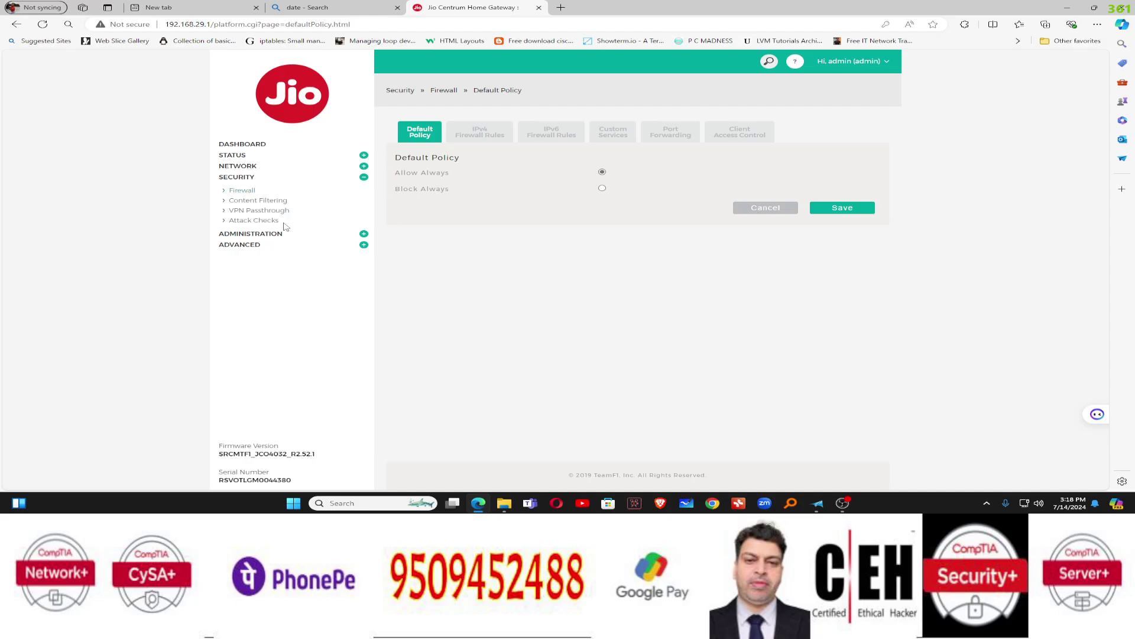
Open Security > Content Filtering, then Attack Checks to view attack-prevention settings
{"action": "left_click", "coordinate": [266, 204]}
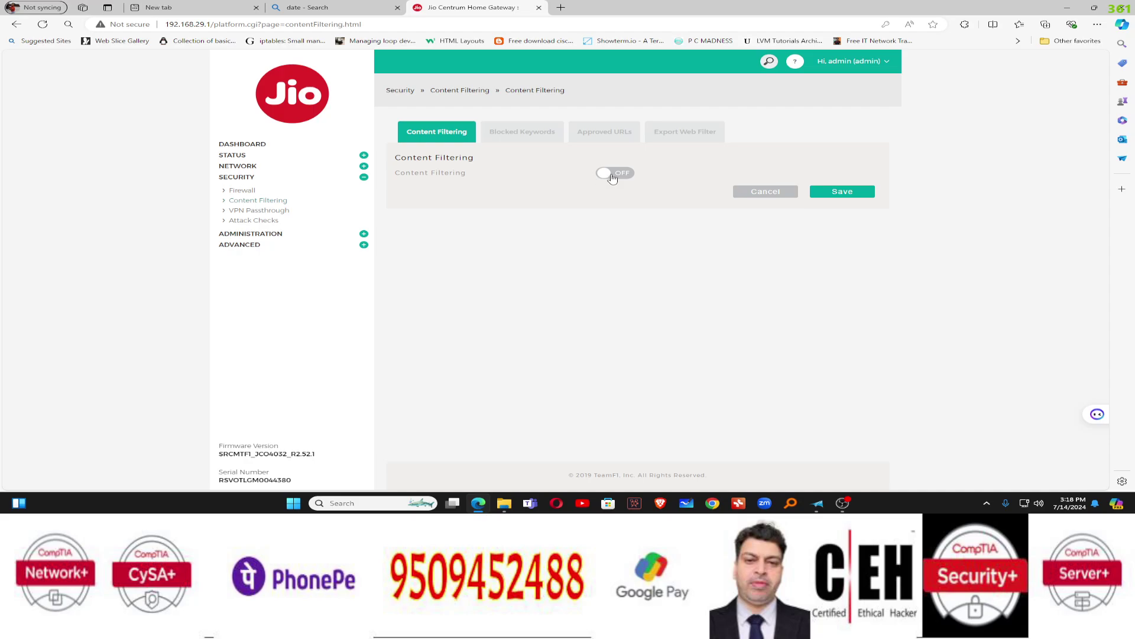
{"action": "left_click", "coordinate": [269, 222]}
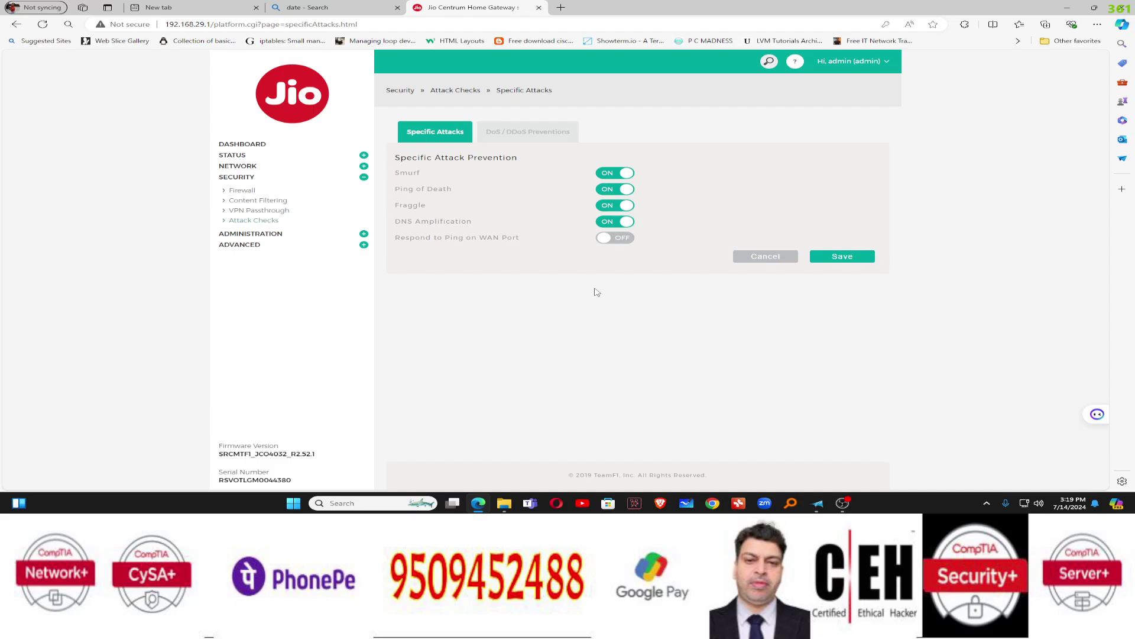
Open Administration > Users to see the admin and read-only guest accounts
{"action": "left_click", "coordinate": [363, 233]}
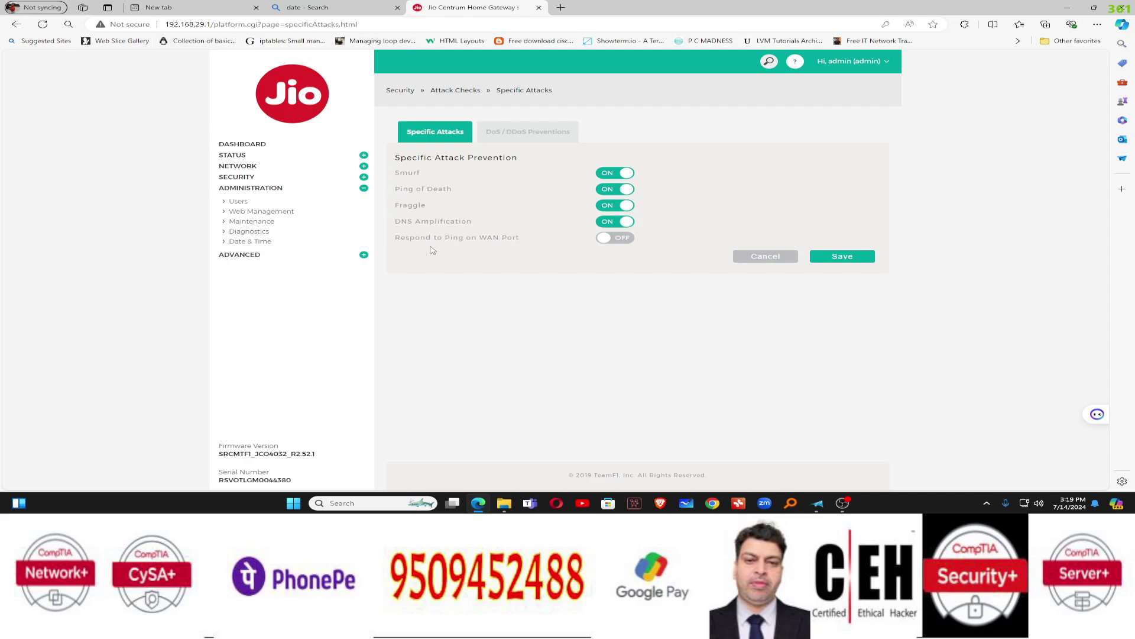
{"action": "left_click", "coordinate": [239, 202]}
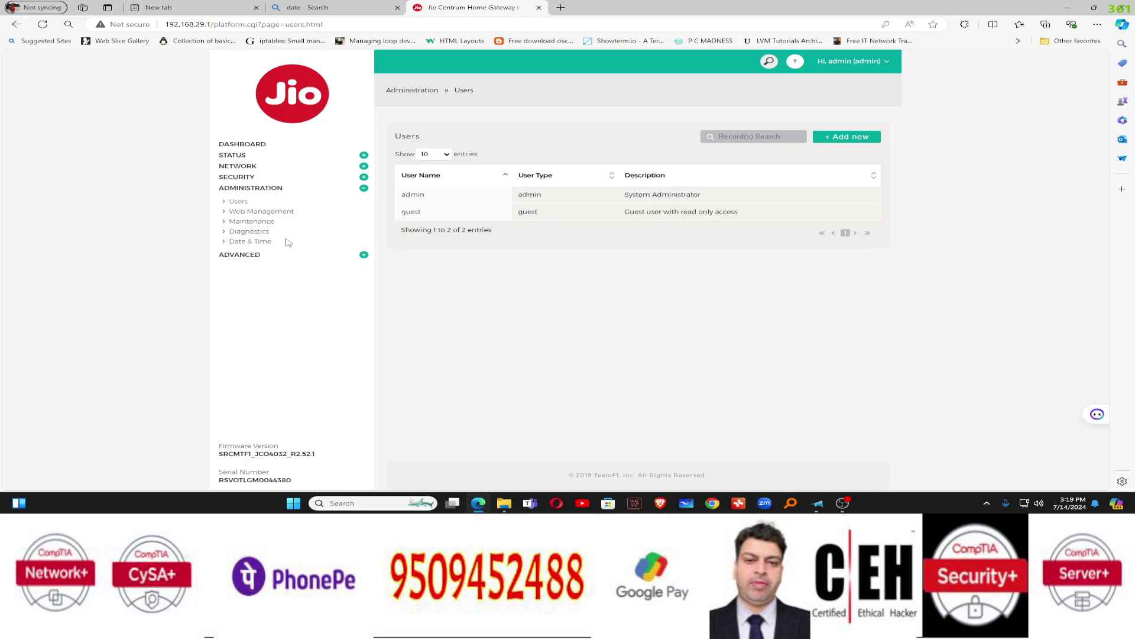
Open Advanced > Network to view the Bridge Mode setting, which is off
{"action": "left_click", "coordinate": [269, 256]}
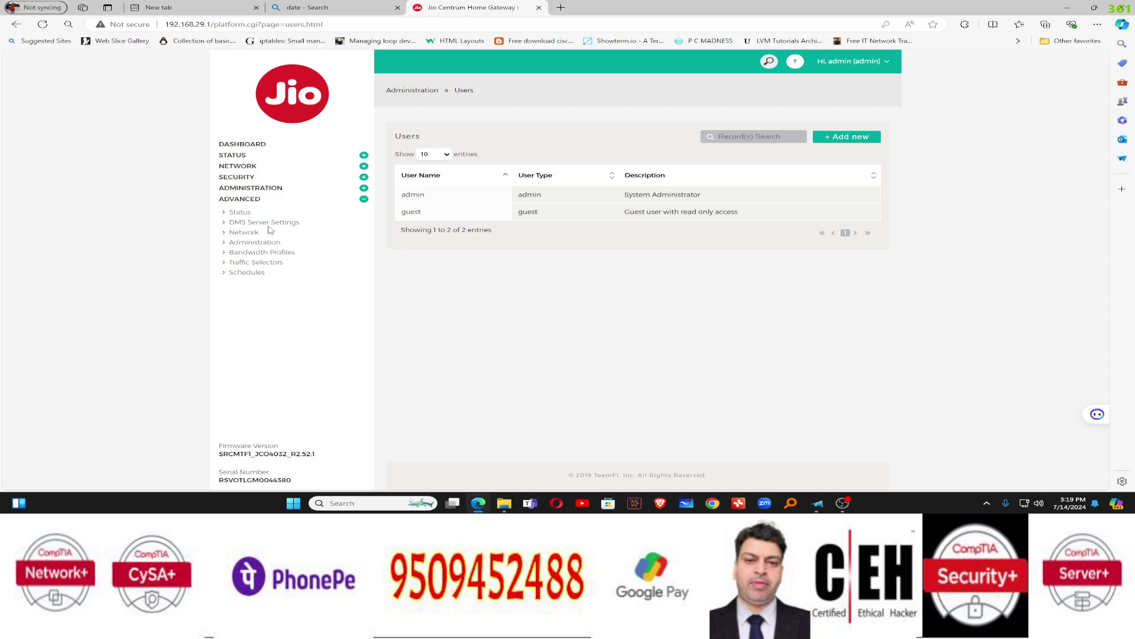
{"action": "left_click", "coordinate": [252, 234]}
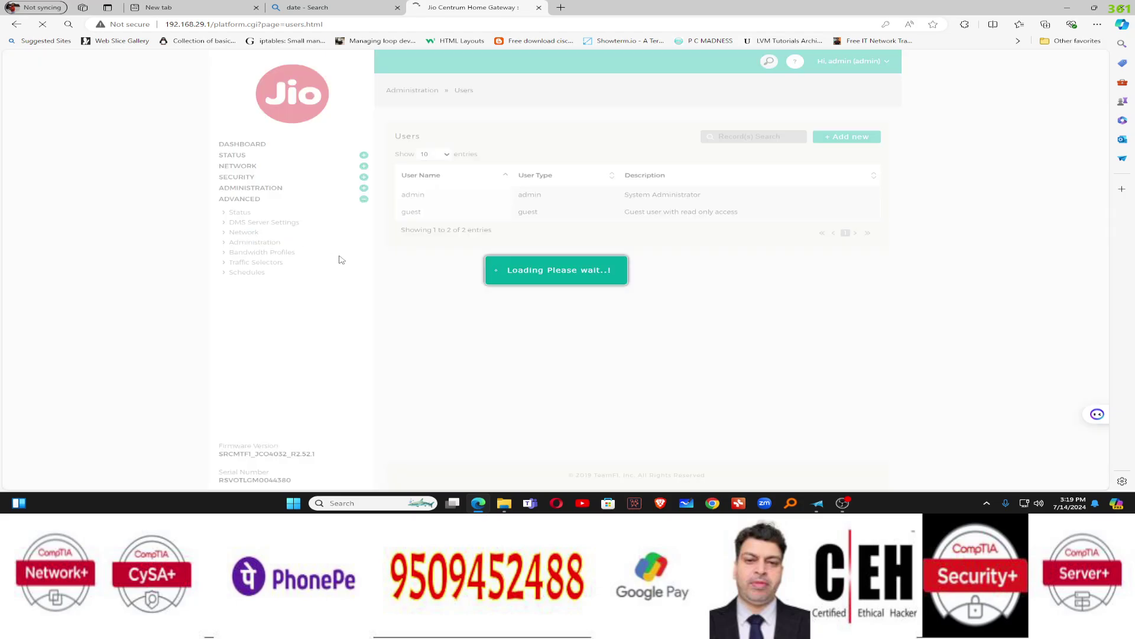